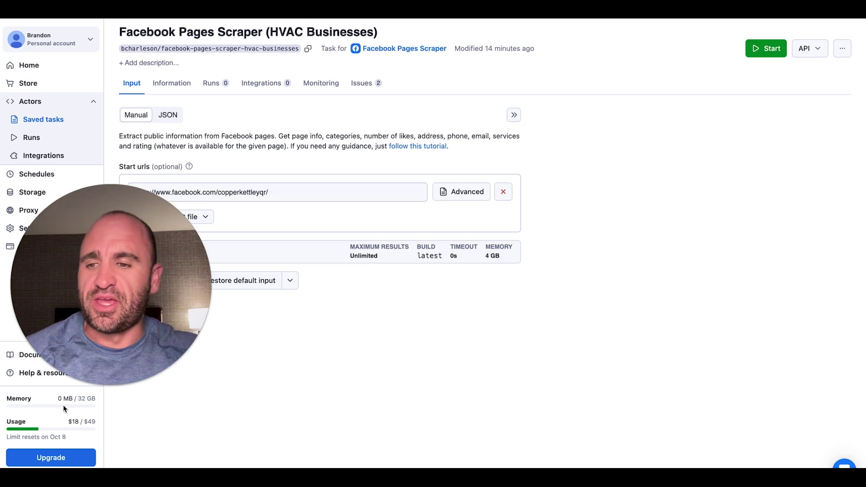
- Scroll the HVAC Businesses task input and select its Facebook page start URL field
drag(106, 332, 106, 383)
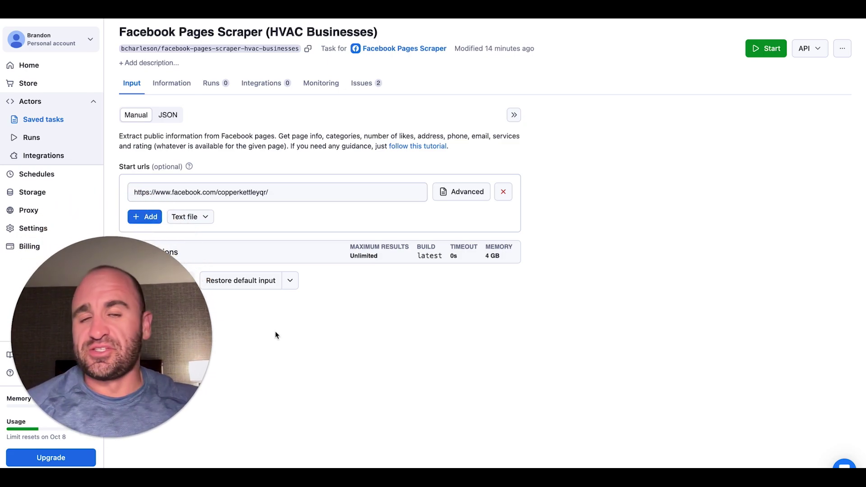
click(332, 334)
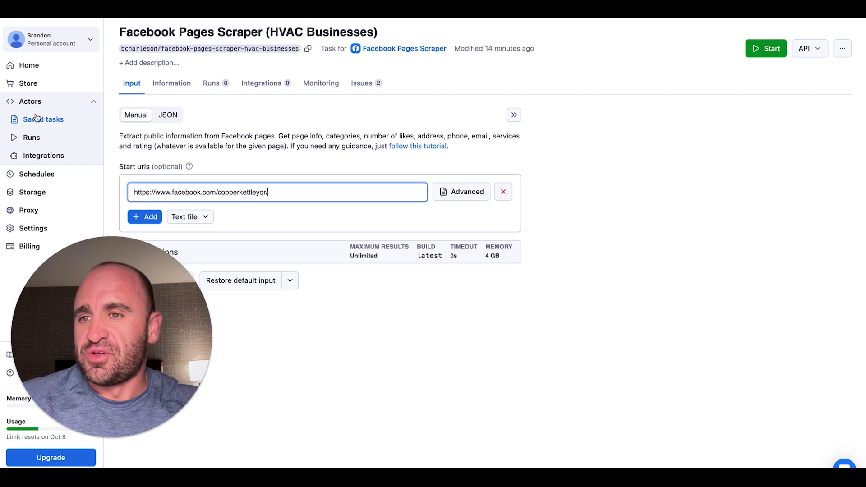
- From Home, search the Apify Store for 'facebook' and open the Facebook Pages Scraper actor
click(28, 71)
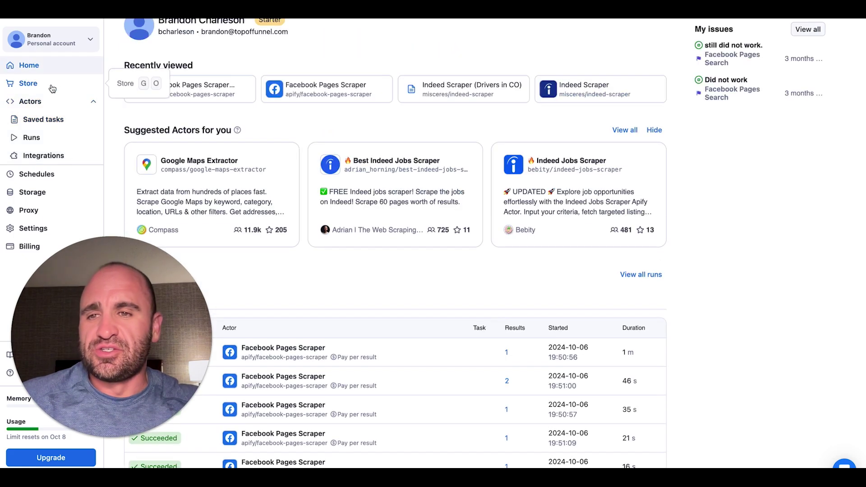
click(45, 87)
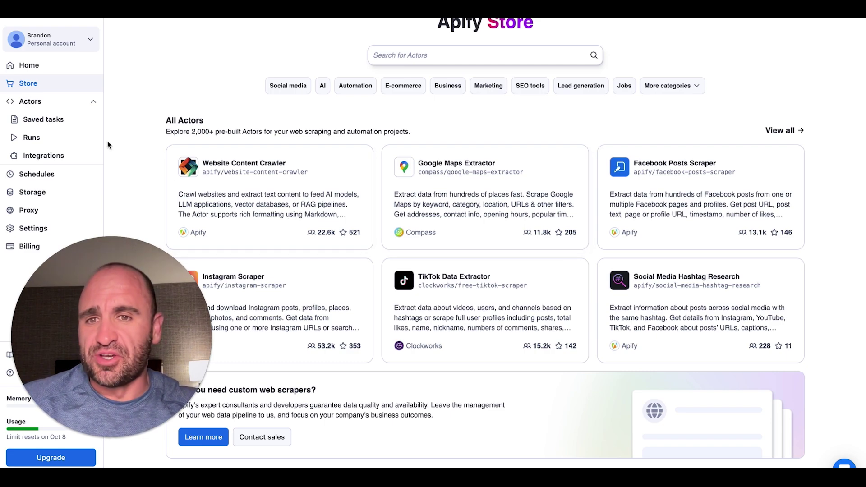
click(406, 55)
text(face)
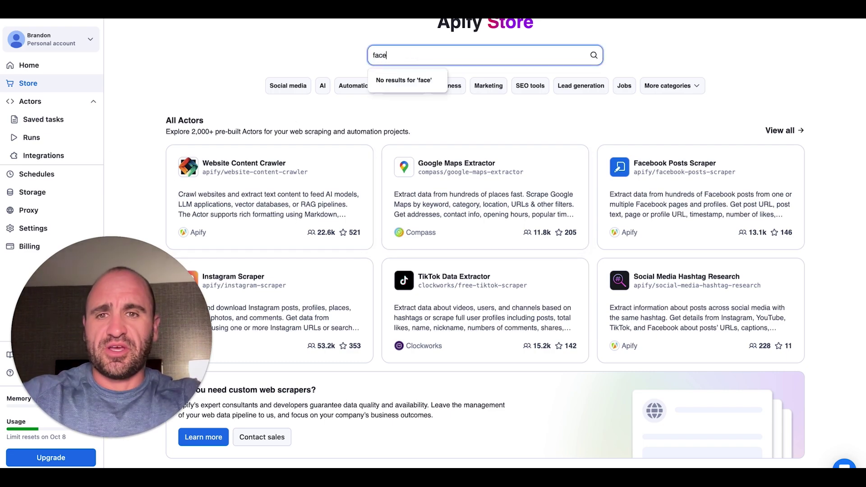
text(book)
key(Return)
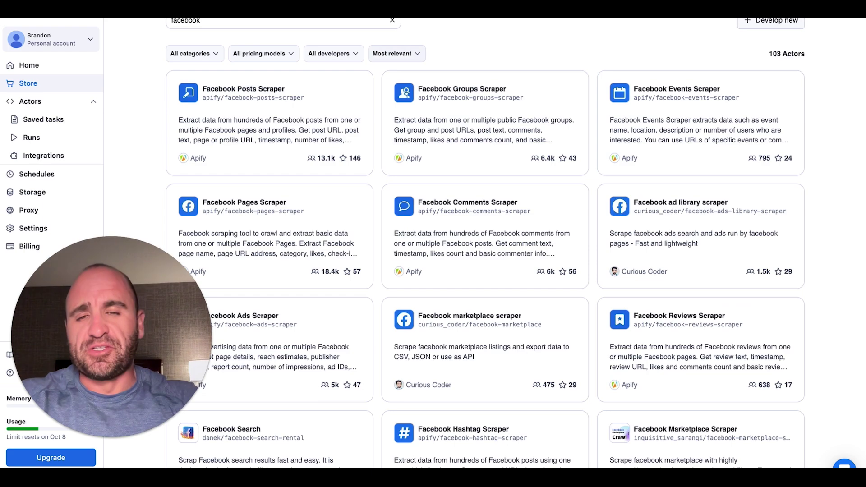
click(248, 188)
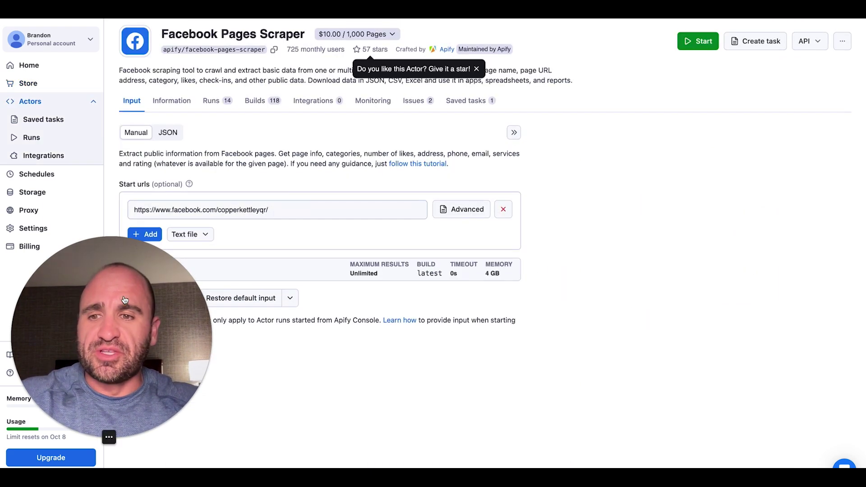
- Add a start URL row, then delete the empty one, keeping only the copperkettleyqr page URL
drag(125, 301, 124, 327)
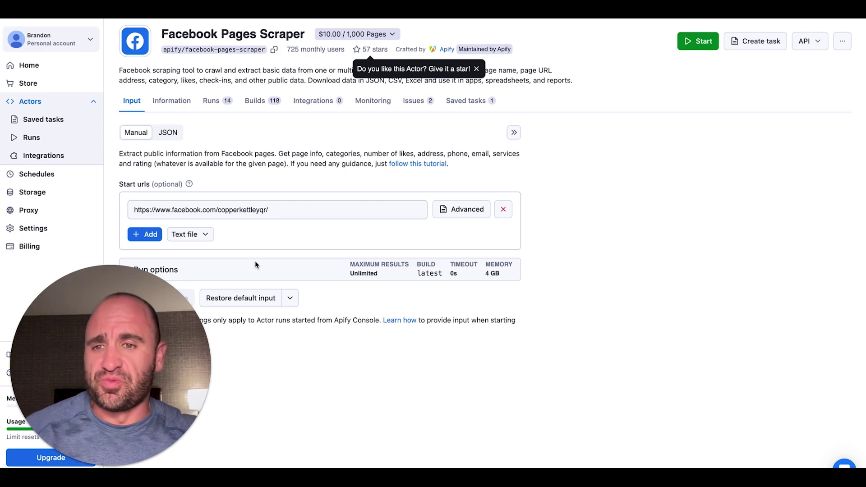
click(158, 244)
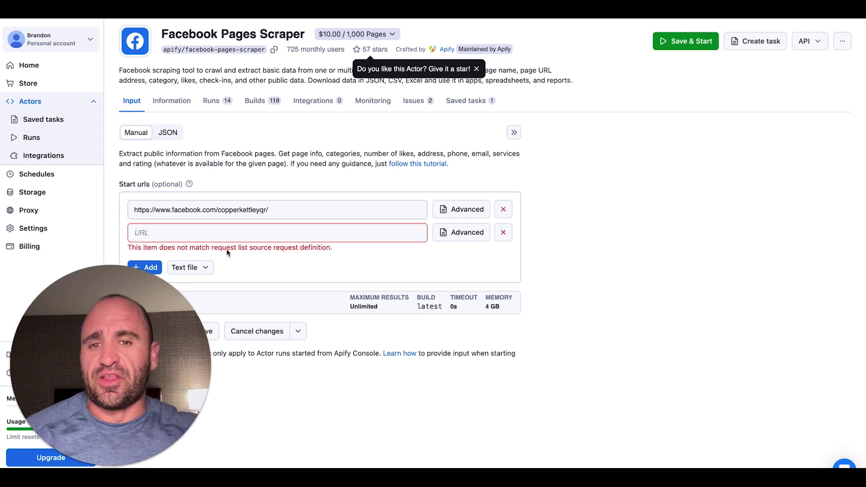
click(512, 238)
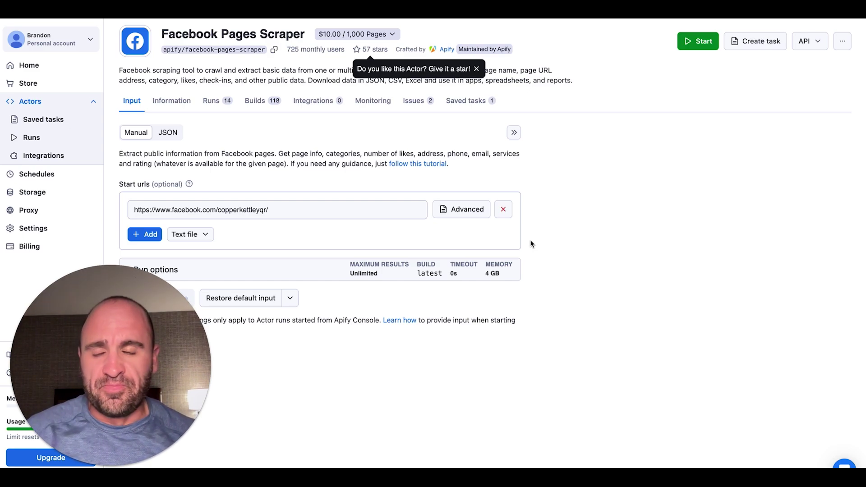
click(314, 209)
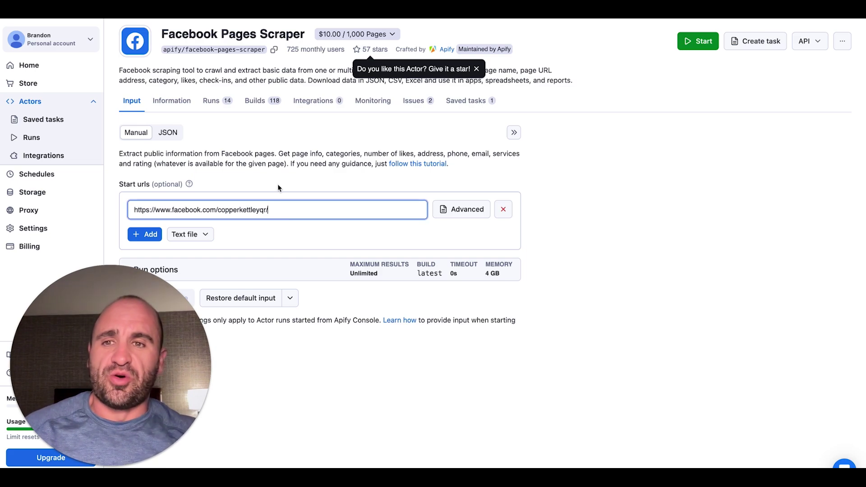
click(657, 180)
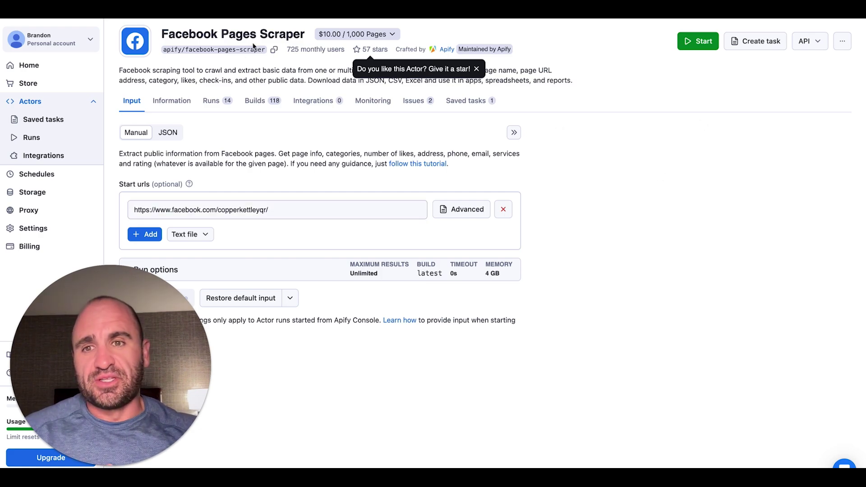
- Cancel creating a new task and open the saved Facebook Pages Scraper (HVAC Businesses) task instead
click(756, 41)
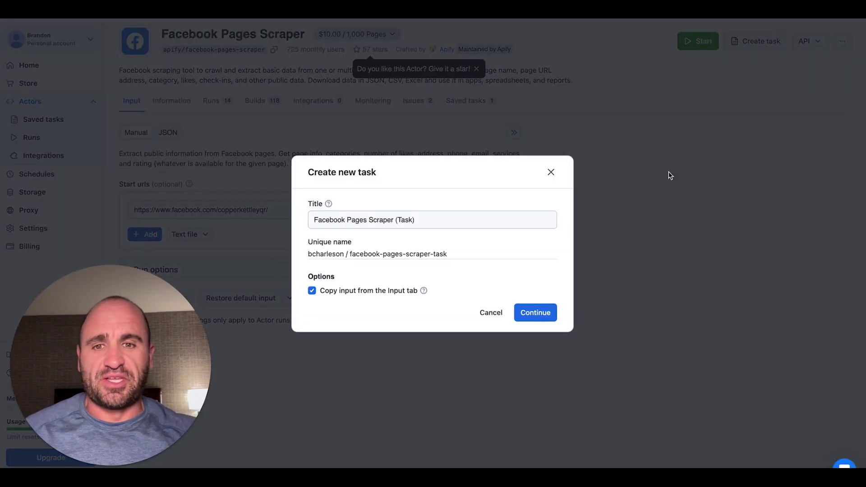
click(407, 219)
double_click(408, 219)
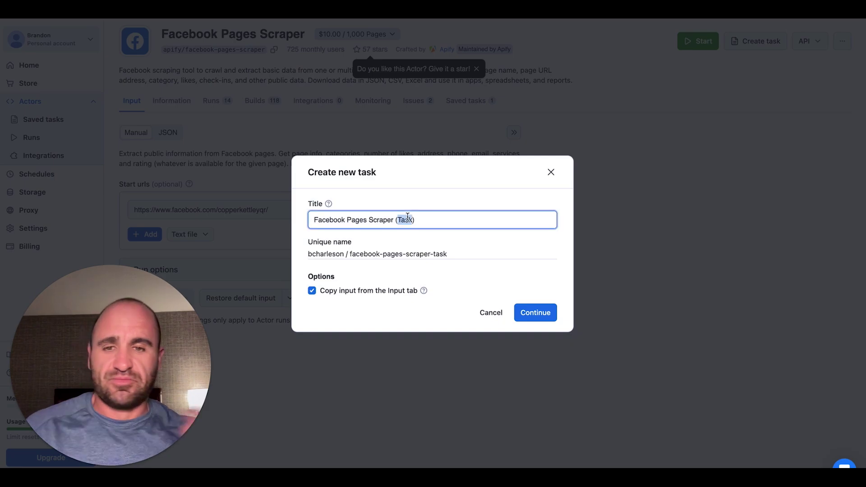
click(551, 172)
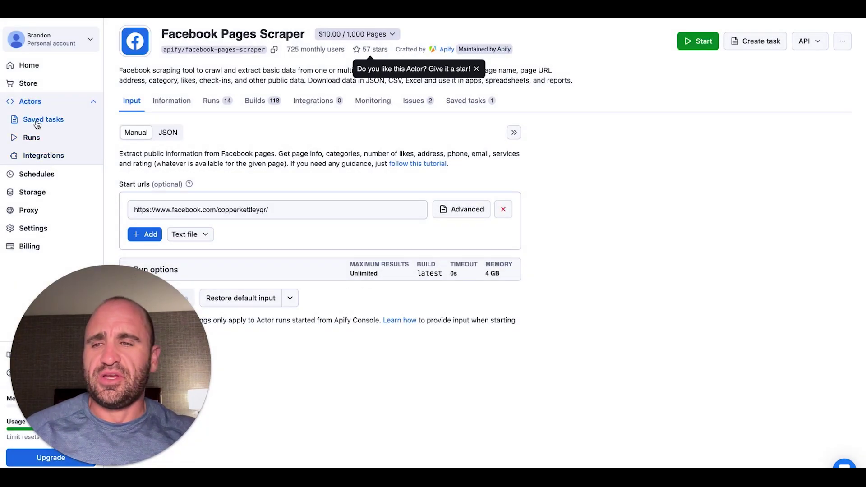
click(37, 122)
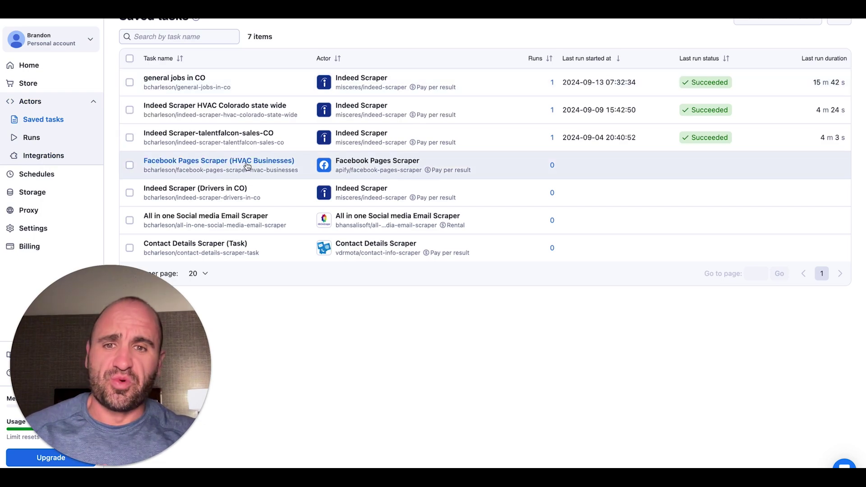
click(247, 162)
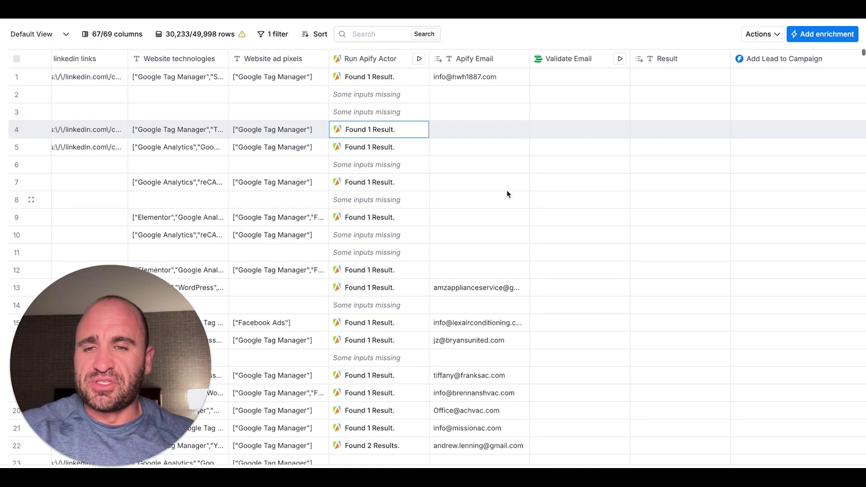
scroll(507, 191, left, 5)
scroll(507, 190, right, 10)
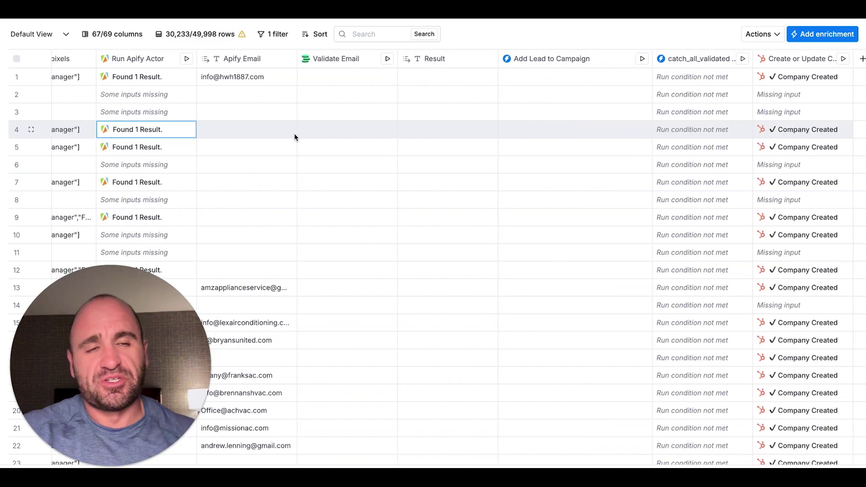
scroll(295, 133, right, 3)
scroll(294, 133, left, 4)
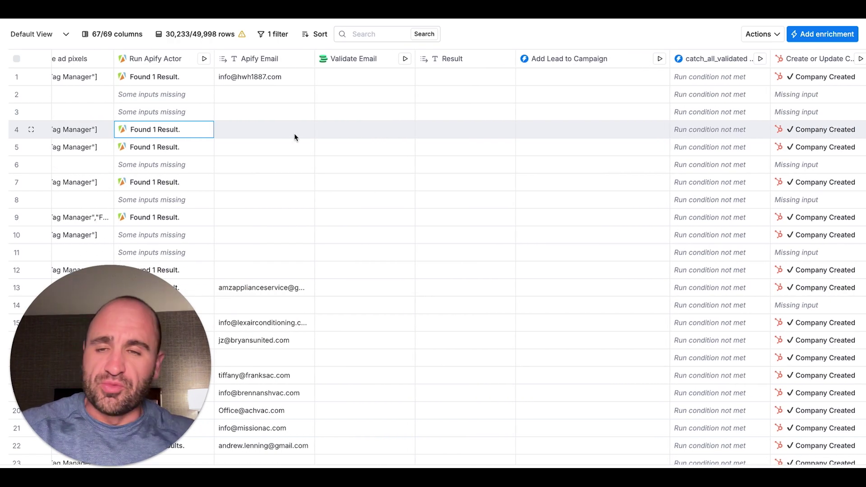
scroll(294, 134, left, 6)
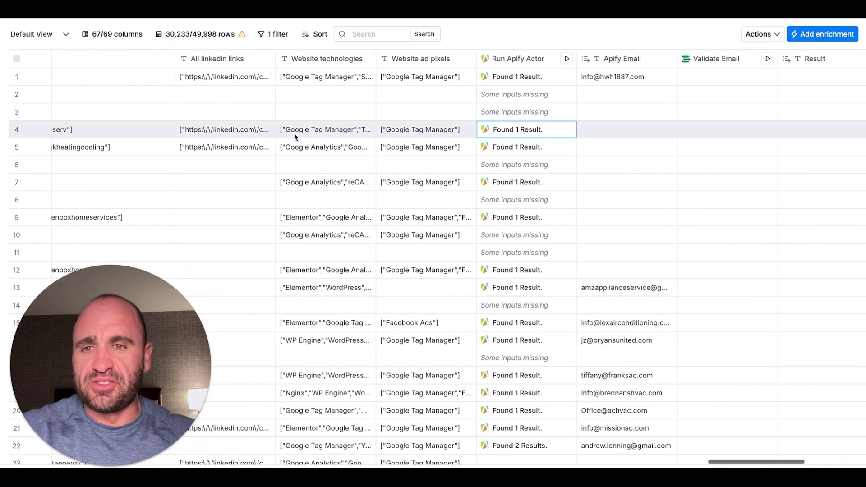
scroll(294, 134, left, 6)
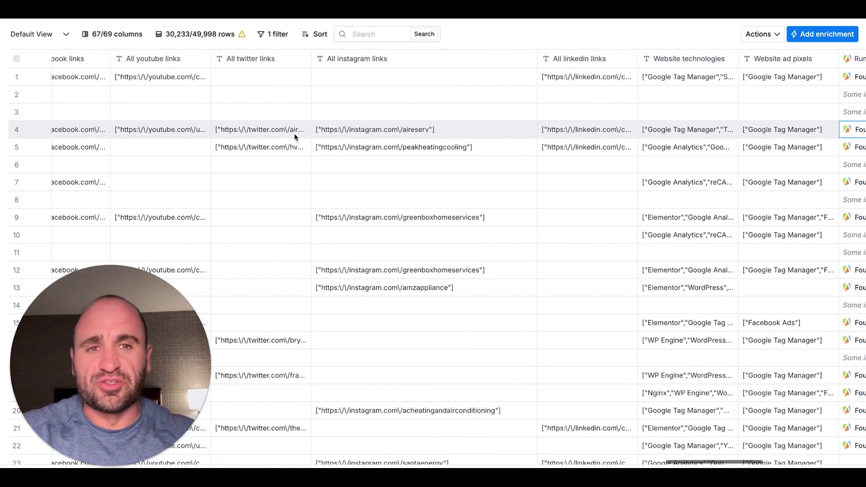
scroll(294, 133, right, 9)
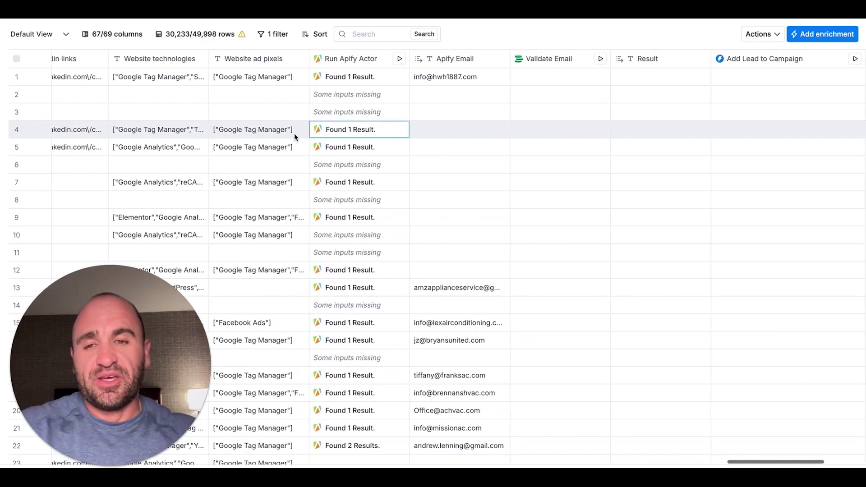
scroll(294, 133, right, 5)
scroll(294, 134, left, 5)
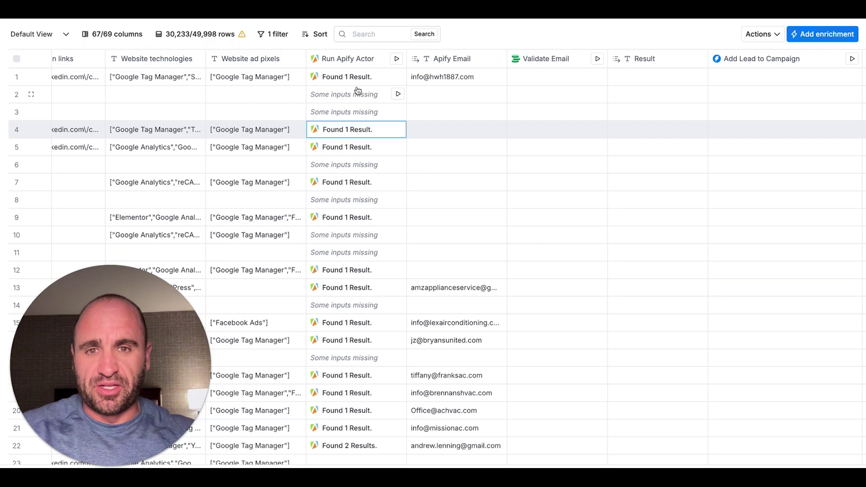
scroll(441, 357, left, 3)
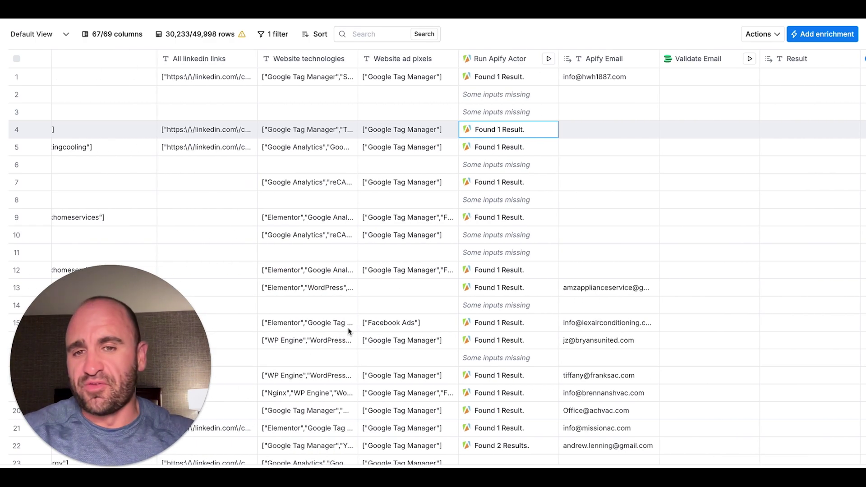
scroll(348, 330, right, 4)
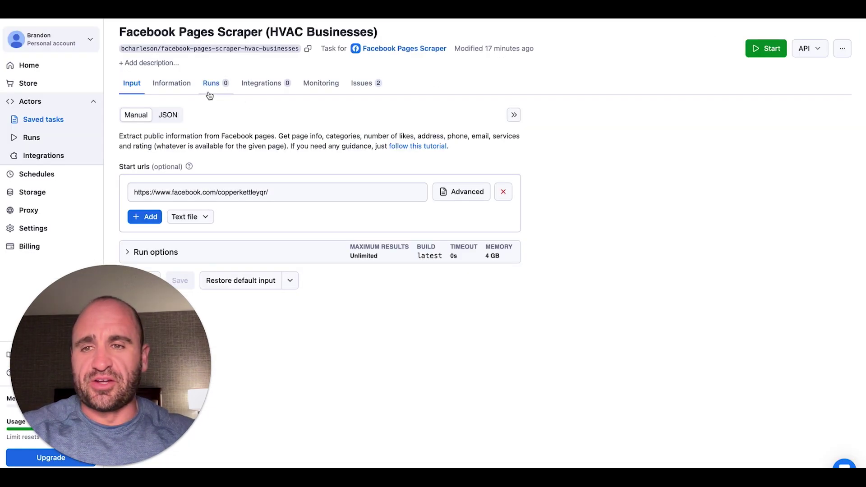
- Show the HVAC Businesses task input as JSON and select its entire startUrls content
click(170, 116)
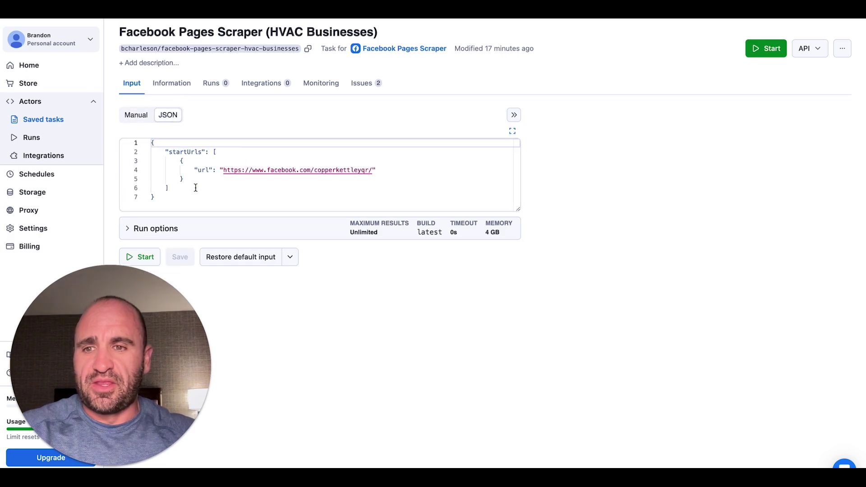
click(185, 201)
key(ctrl+a)
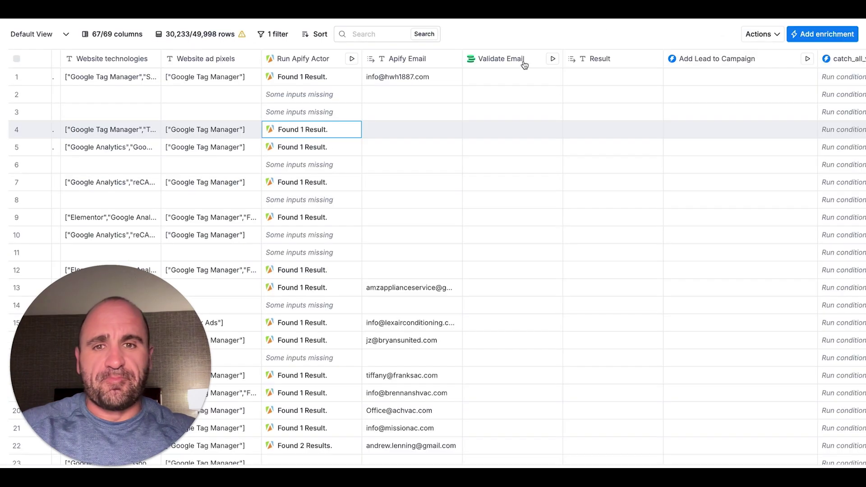
- Drop the 'apify' enrichment search and choose Edit column on the Run Apify Actor column
click(309, 60)
click(558, 33)
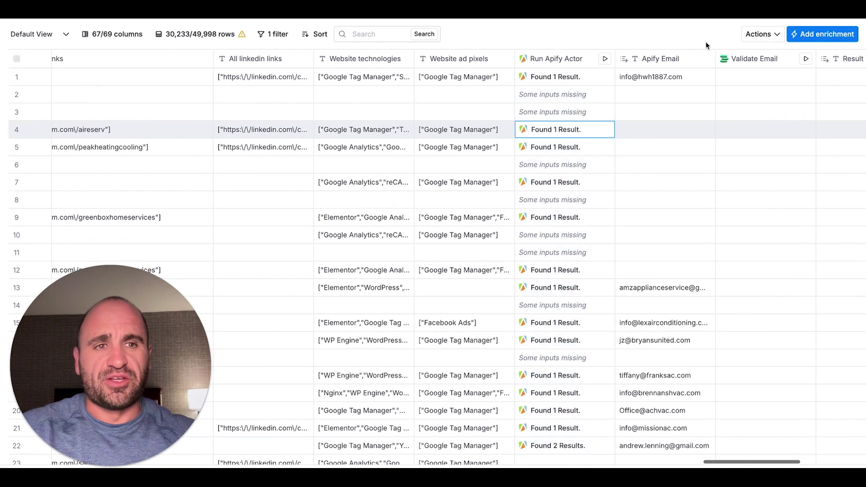
click(823, 34)
text(apify)
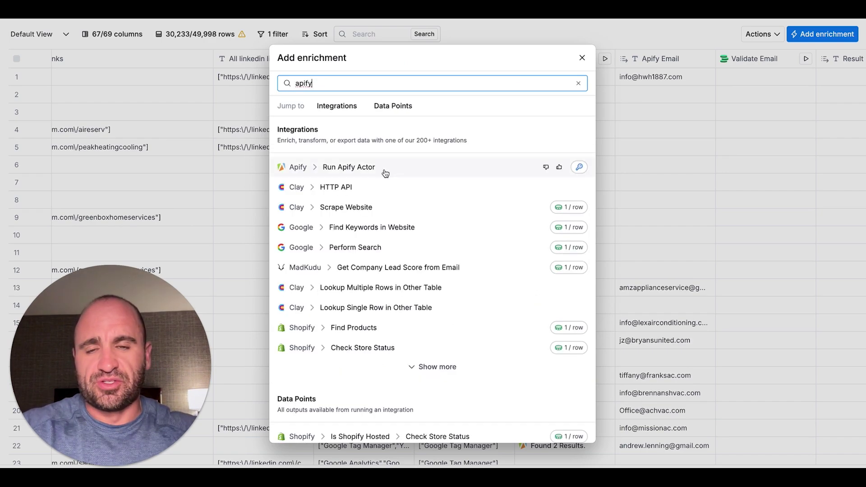
click(588, 58)
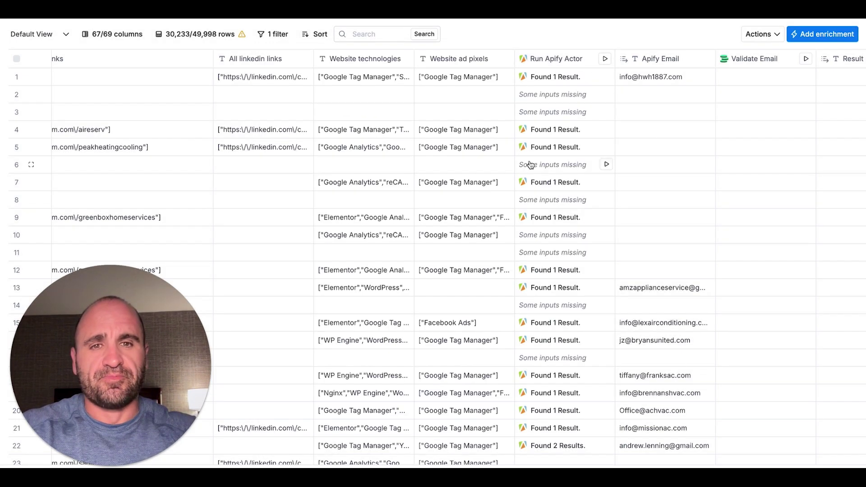
click(551, 60)
click(551, 100)
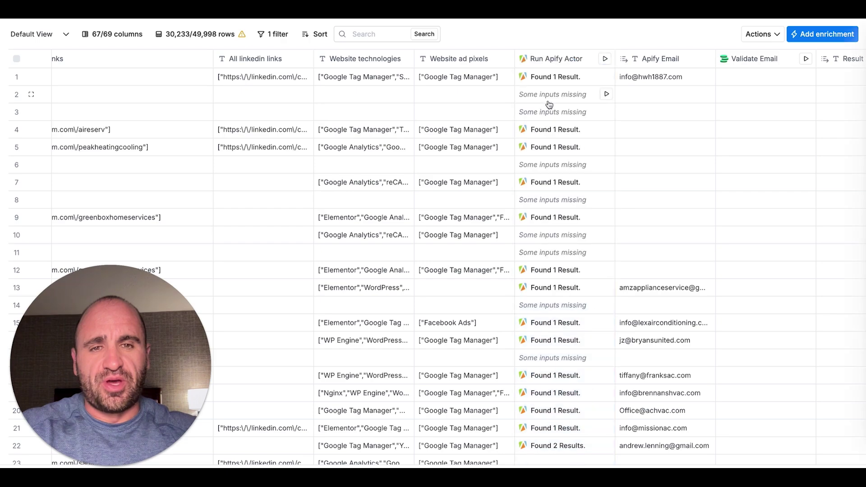
scroll(528, 124, right, 5)
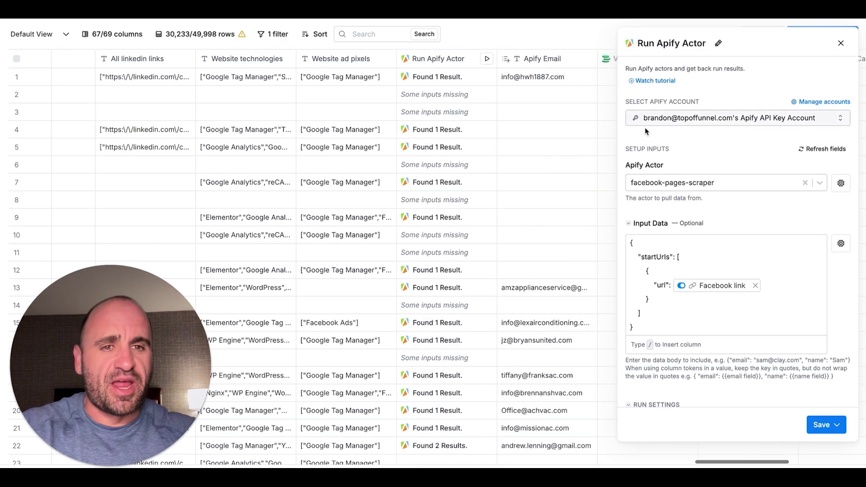
click(706, 182)
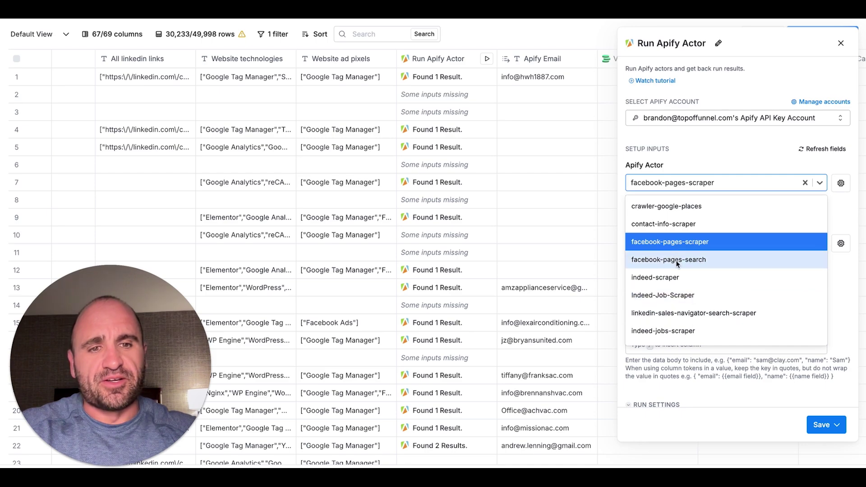
click(735, 173)
click(689, 312)
scroll(660, 308, down, 1)
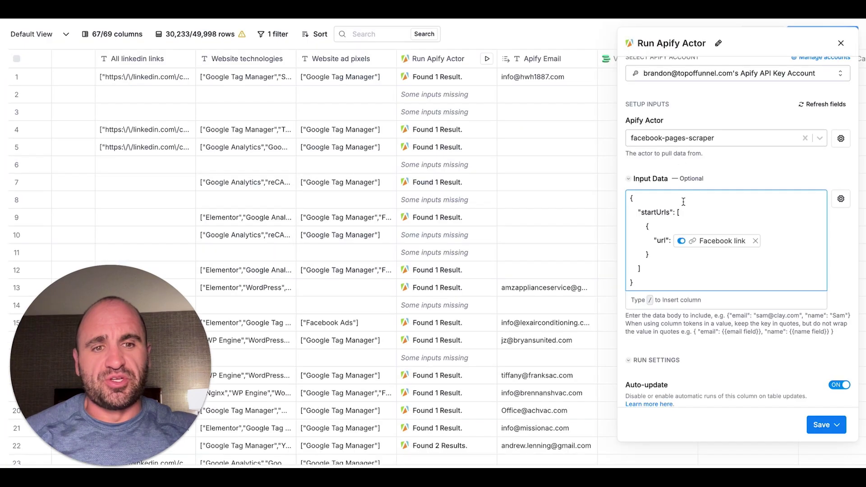
mouse_move(702, 242)
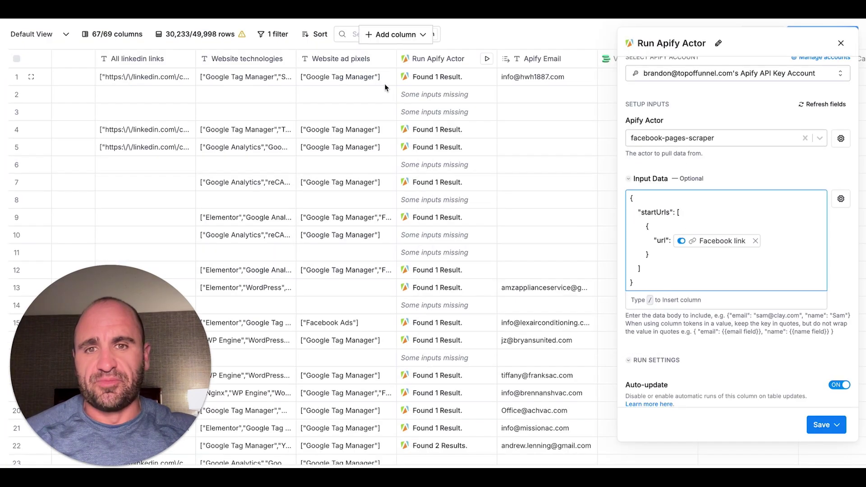
- Look over the actor's JSON input, then close the Run Apify Actor panel unchanged
scroll(372, 110, left, 6)
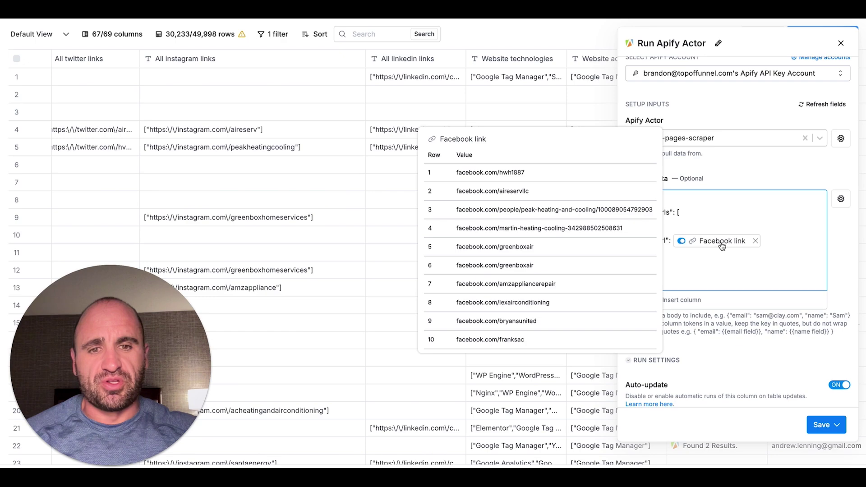
scroll(475, 102, right, 6)
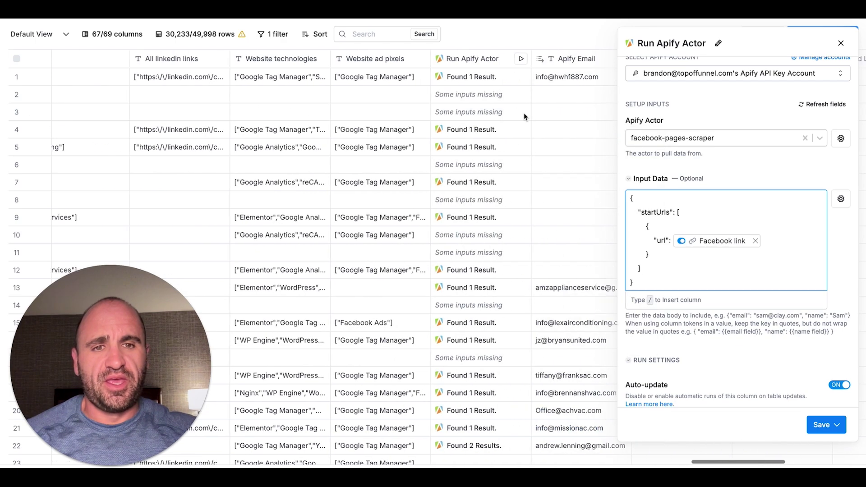
right_click(674, 285)
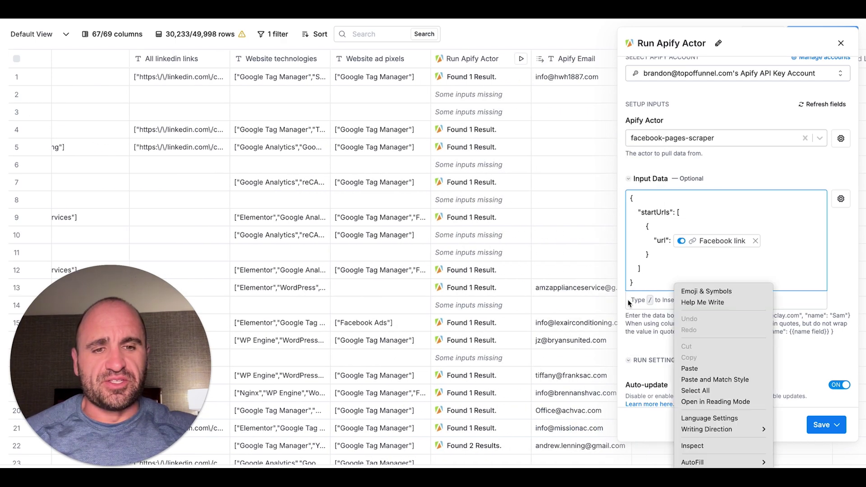
click(641, 338)
scroll(685, 316, down, 1)
scroll(685, 315, down, 2)
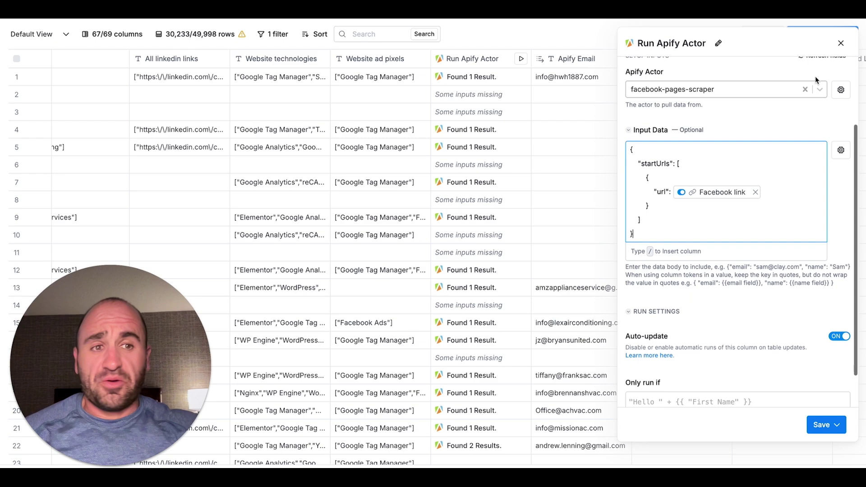
click(841, 43)
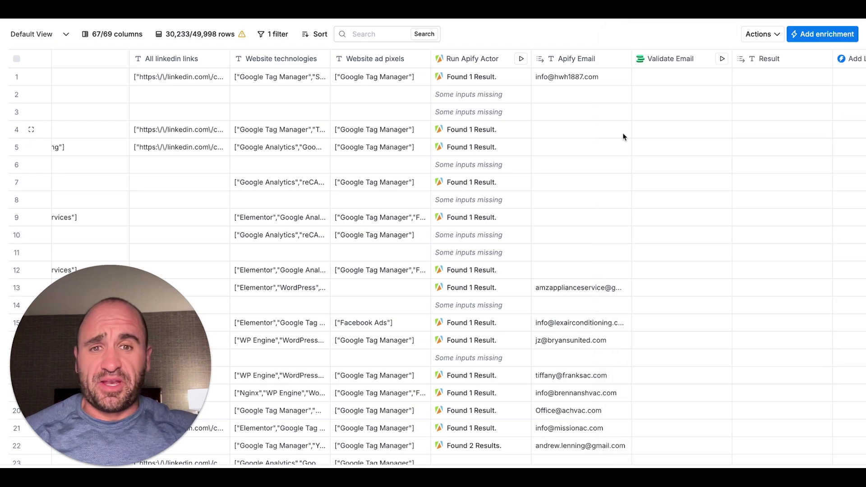
- Open row 1's Run Apify Actor cell details and expand Results [1]
click(458, 79)
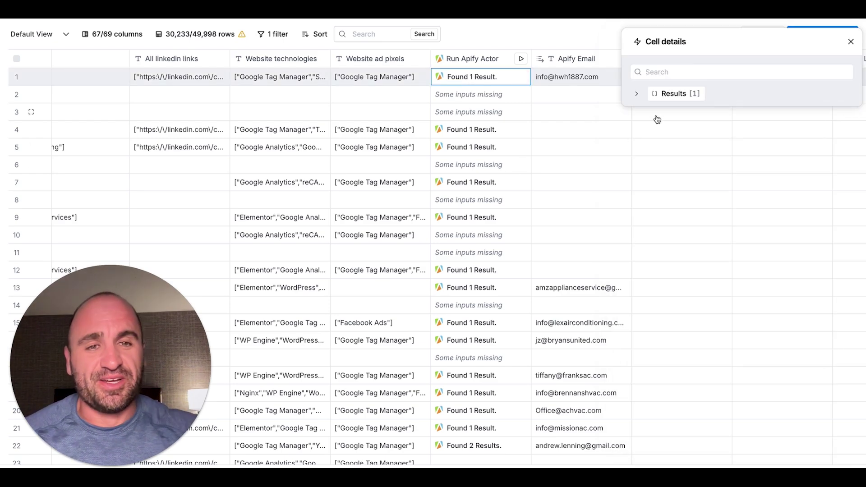
click(637, 93)
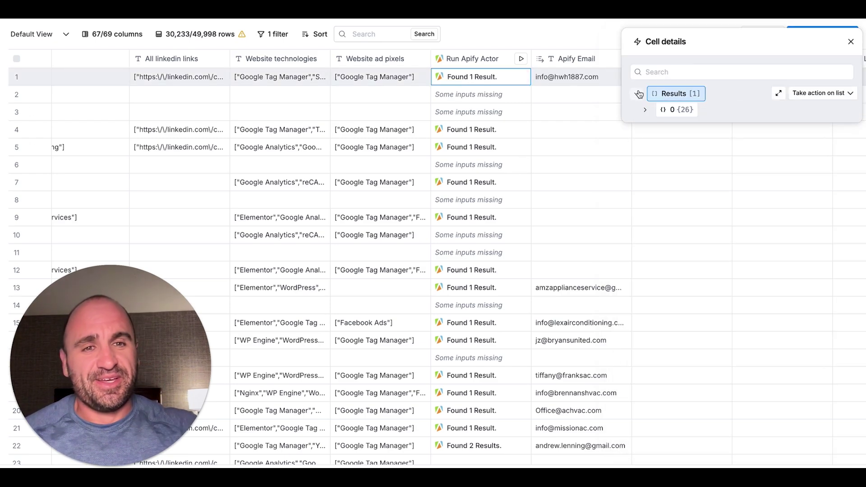
- Expand result item 0 and scroll through its 26 fields such as Email, Phone and Address
click(646, 113)
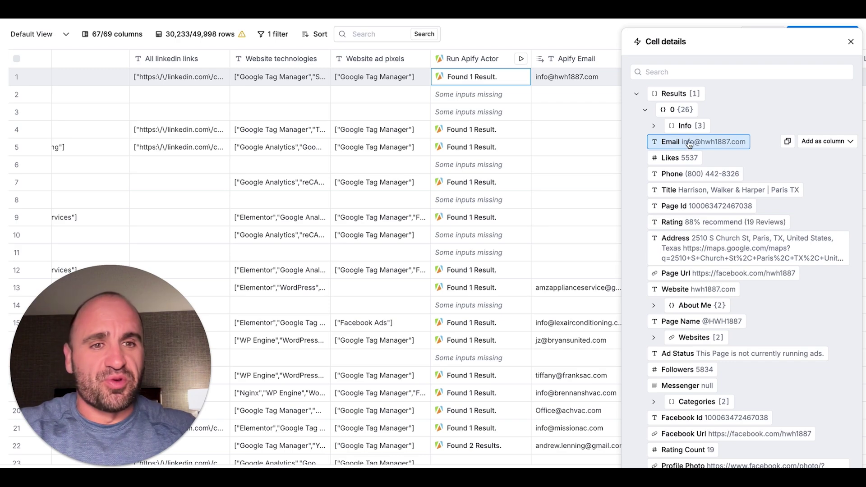
scroll(704, 198, down, 2)
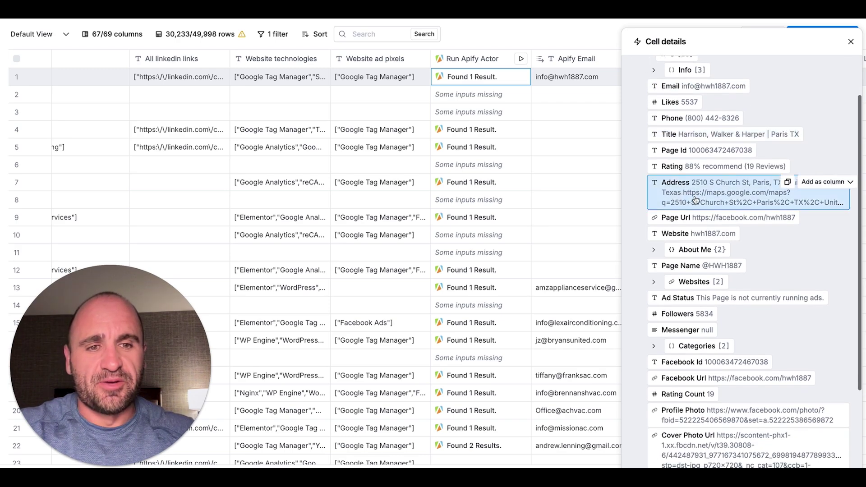
scroll(697, 316, down, 2)
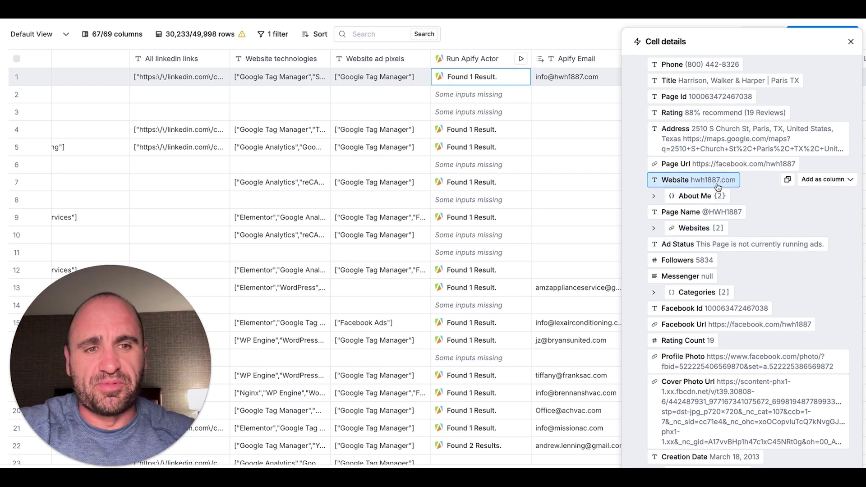
scroll(724, 179, up, 4)
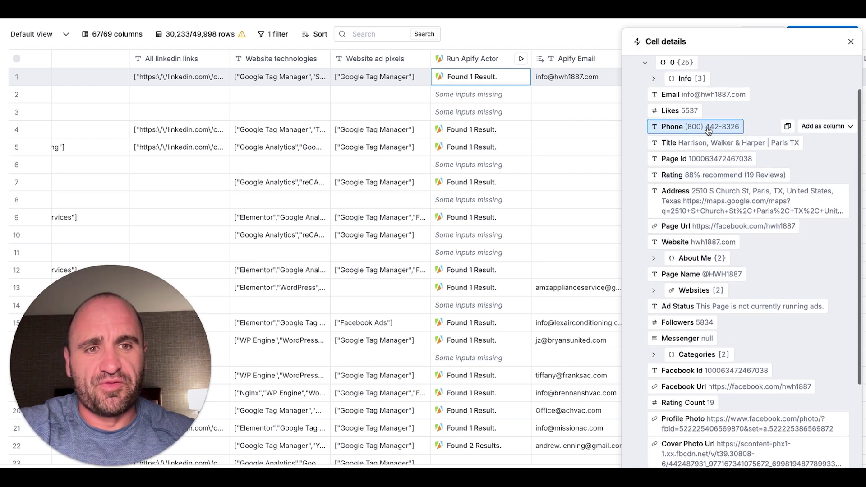
scroll(708, 128, down, 4)
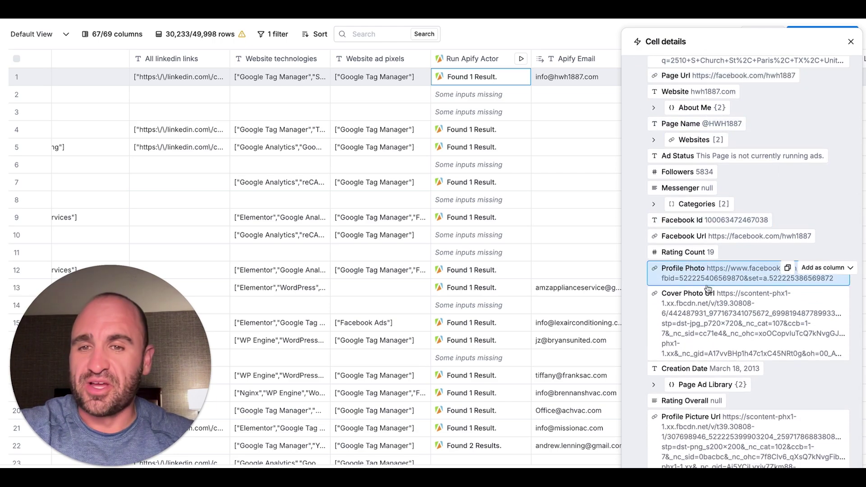
scroll(542, 120, right, 2)
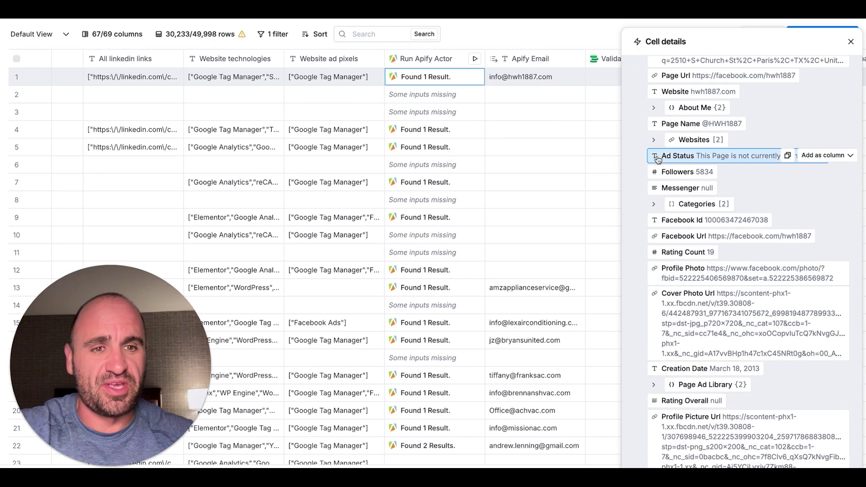
scroll(663, 172, up, 3)
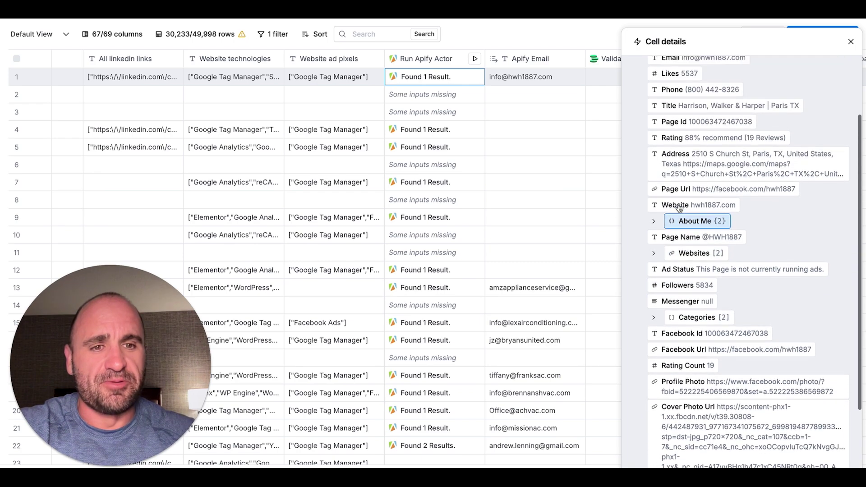
- Expand the About Me, Urls and Info sections, then close the cell details
click(685, 221)
scroll(678, 218, down, 2)
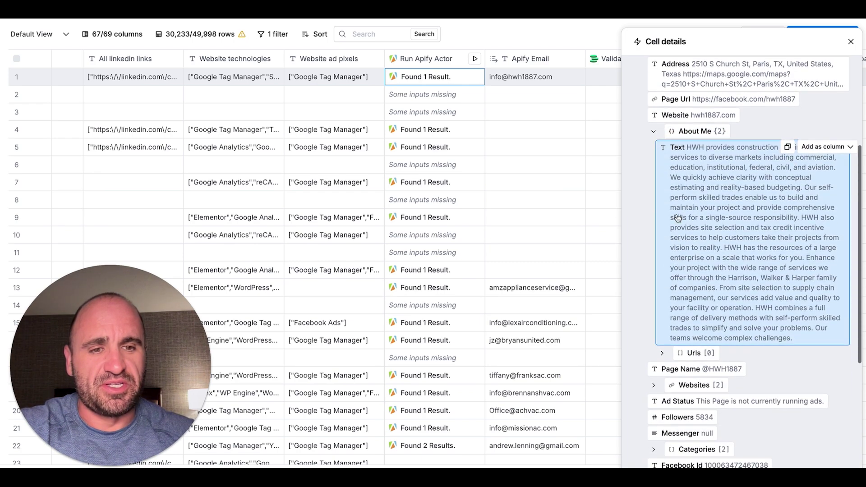
scroll(684, 282, down, 2)
click(662, 260)
scroll(692, 266, up, 3)
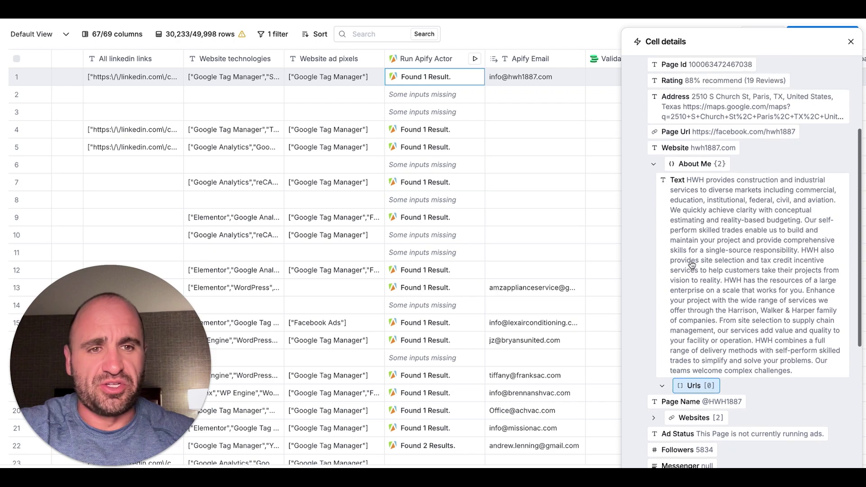
scroll(692, 265, up, 3)
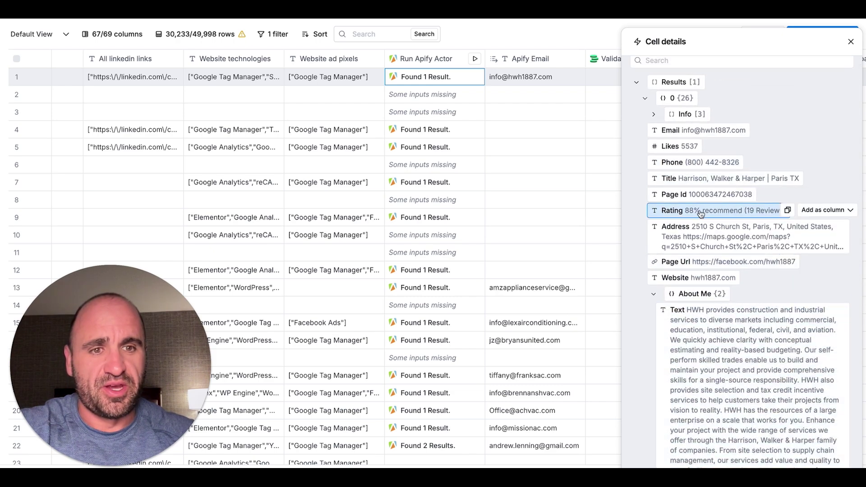
click(683, 114)
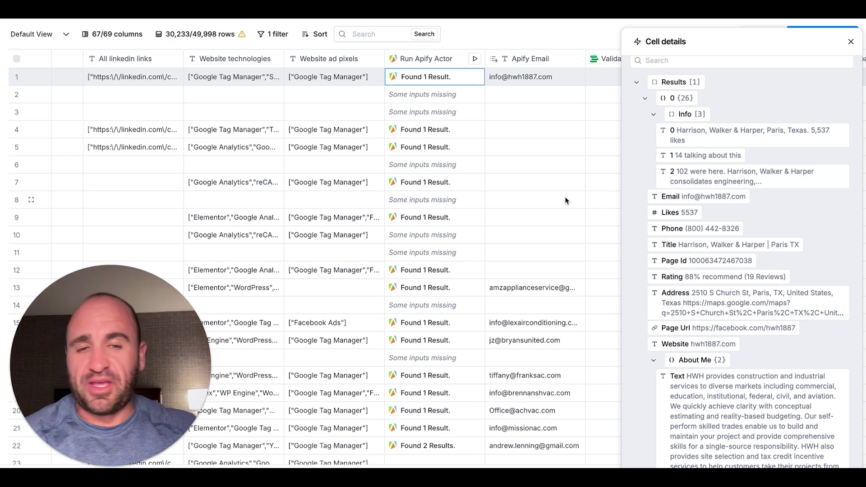
scroll(567, 201, down, 3)
scroll(476, 241, up, 3)
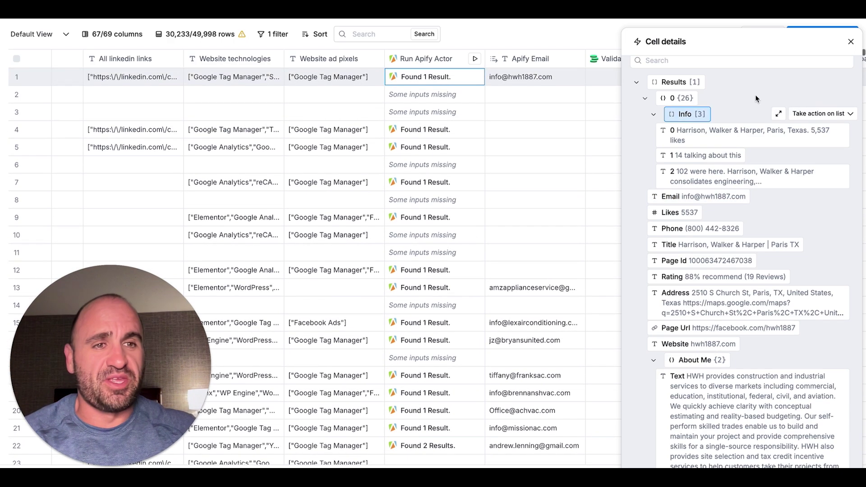
click(852, 42)
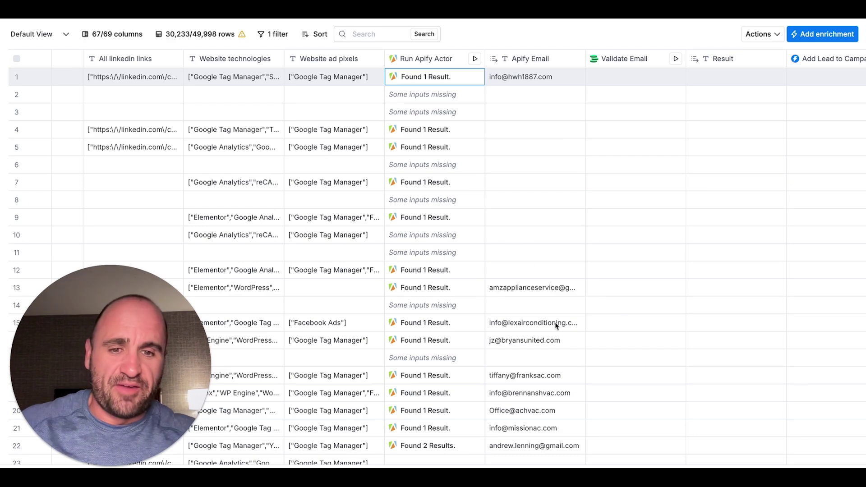
scroll(567, 359, down, 1)
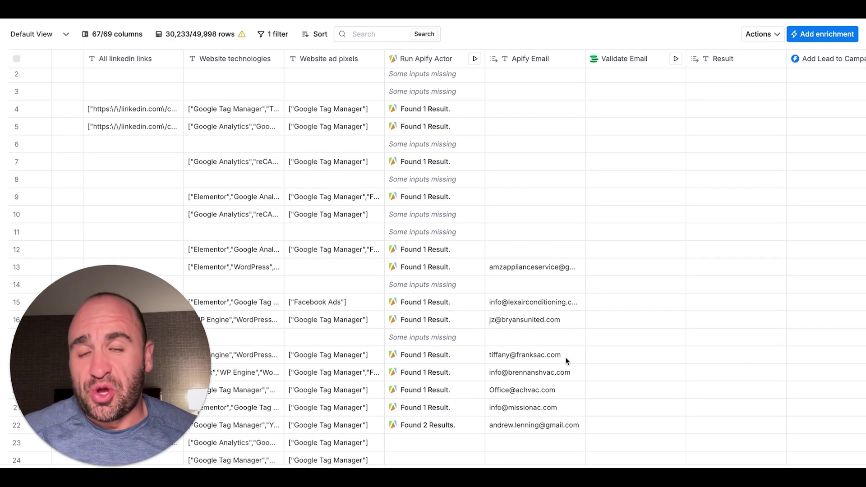